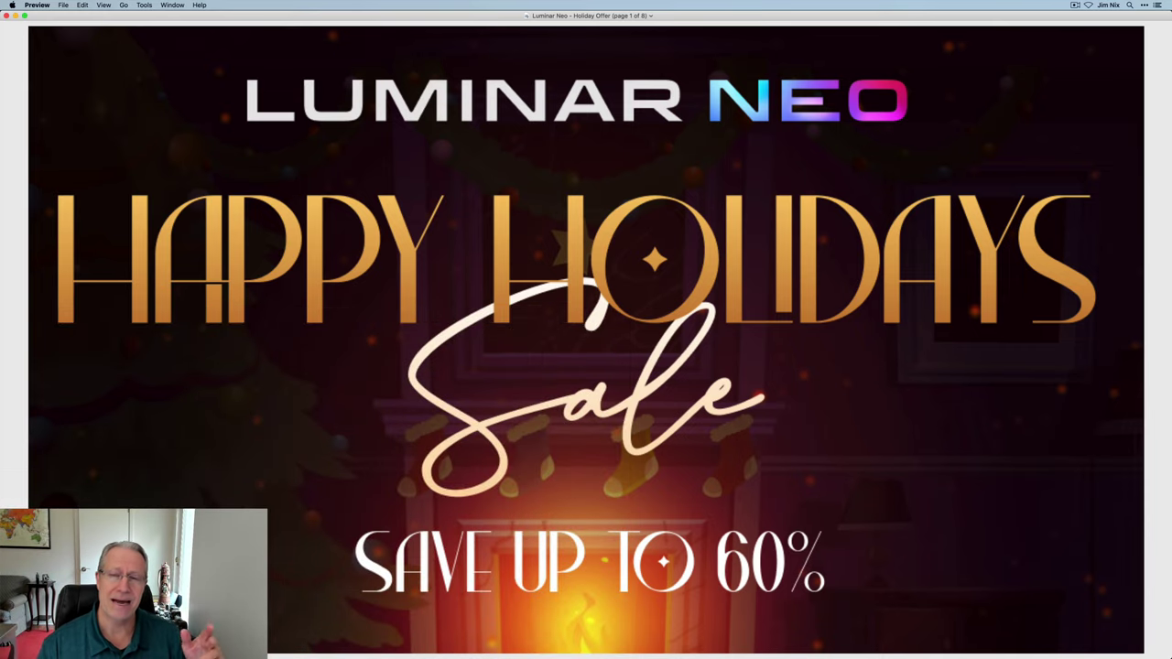
Step: Advance the Holiday Offer slides to page 2, the Stunning Sunsets slide
key(Down)
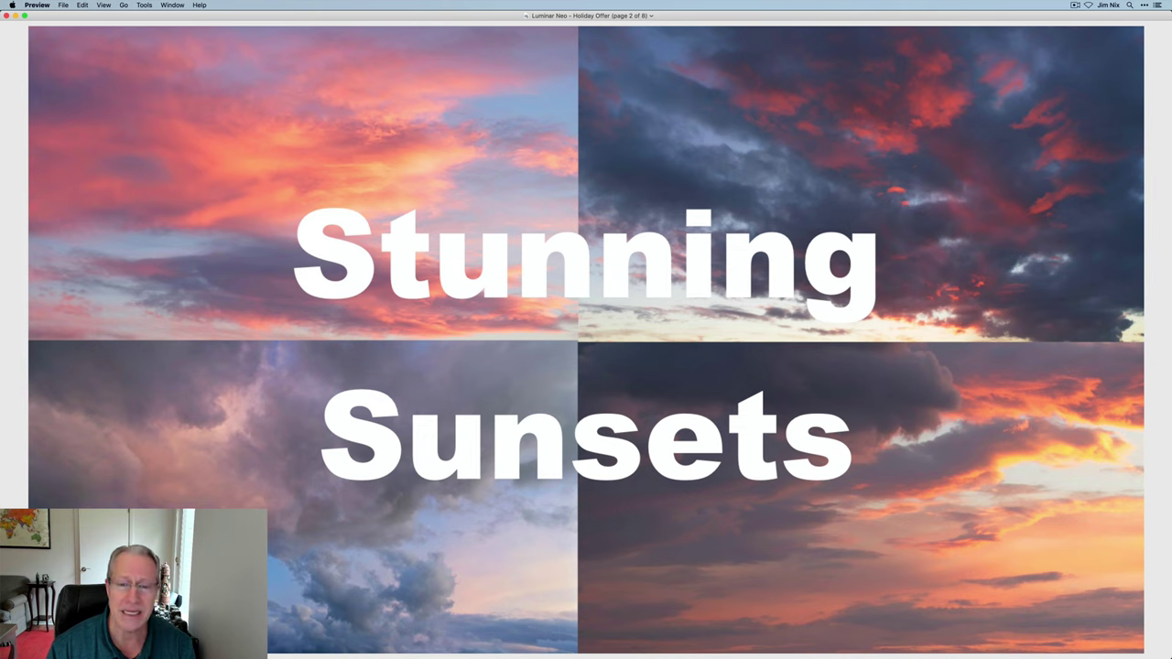
Step: Open the $20.00 Stunning Sunsets product page from jimnix.com's shop and scroll to its preview grid
key(super+Tab)
key(super+Tab)
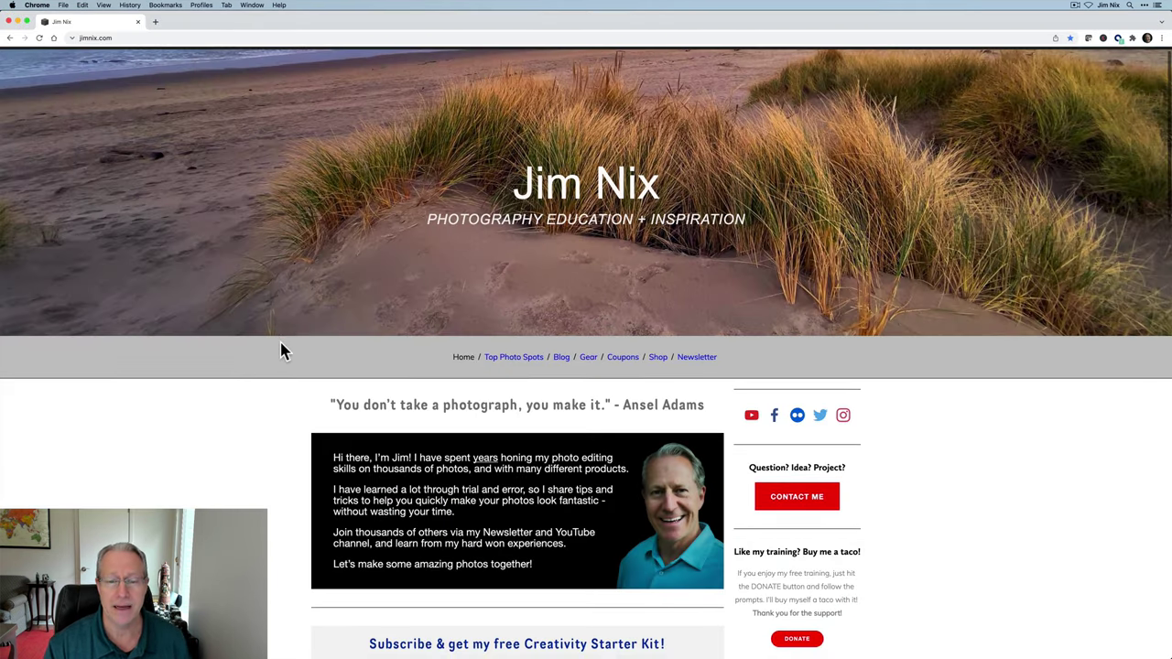
click(658, 370)
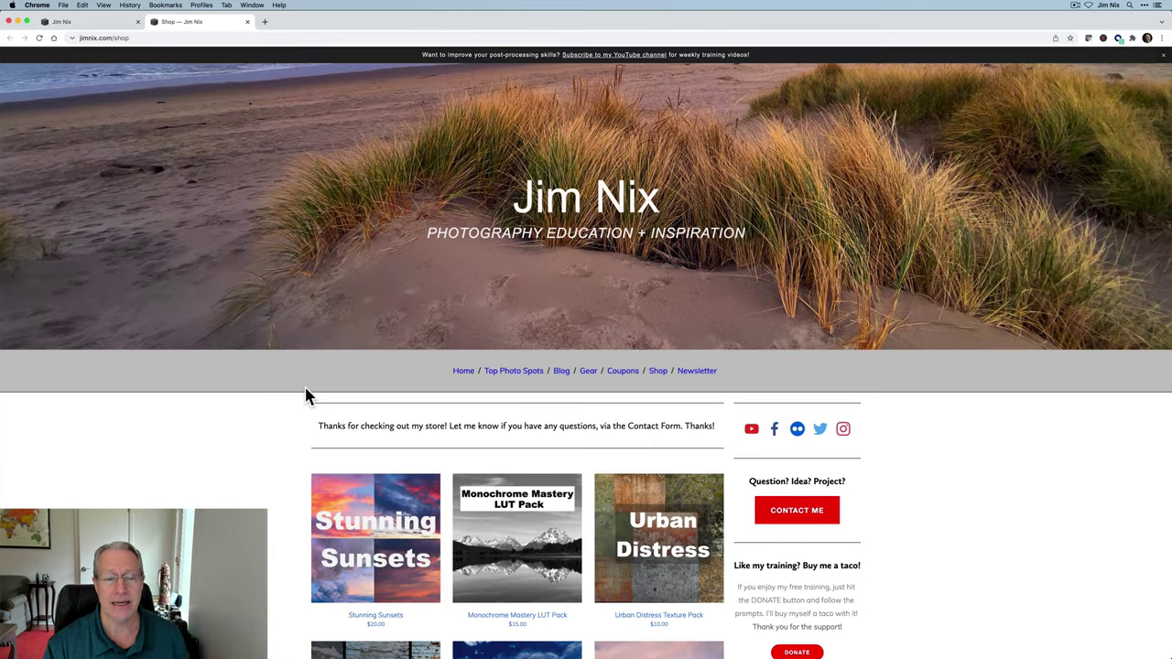
scroll(235, 473, down, 5)
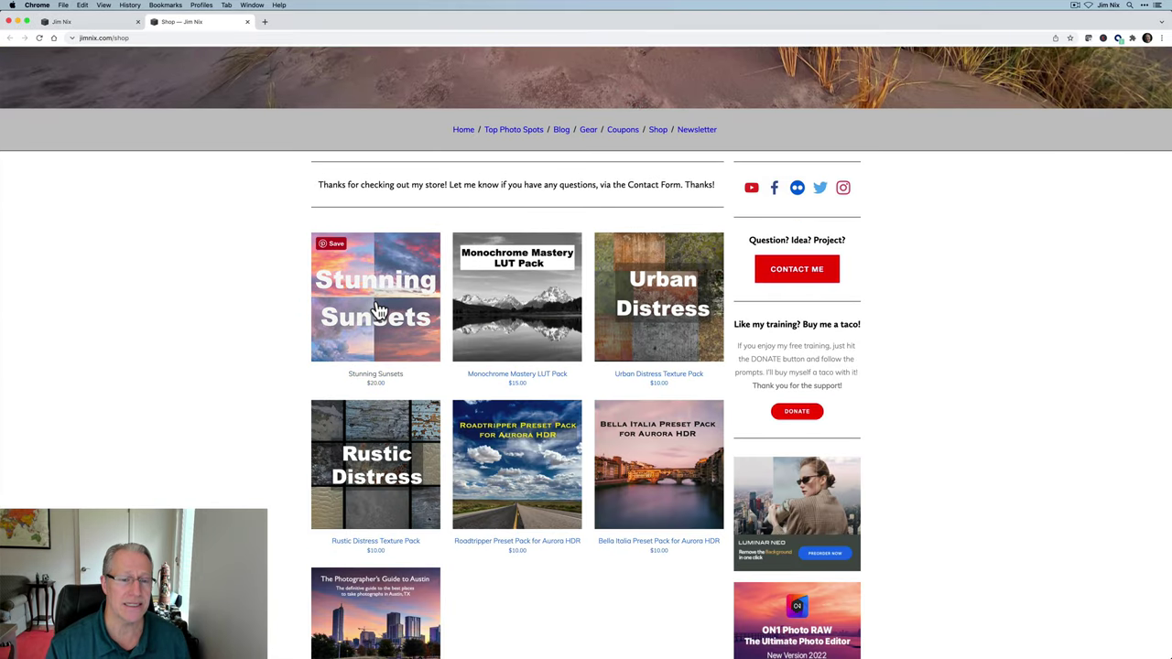
click(380, 311)
scroll(168, 469, down, 5)
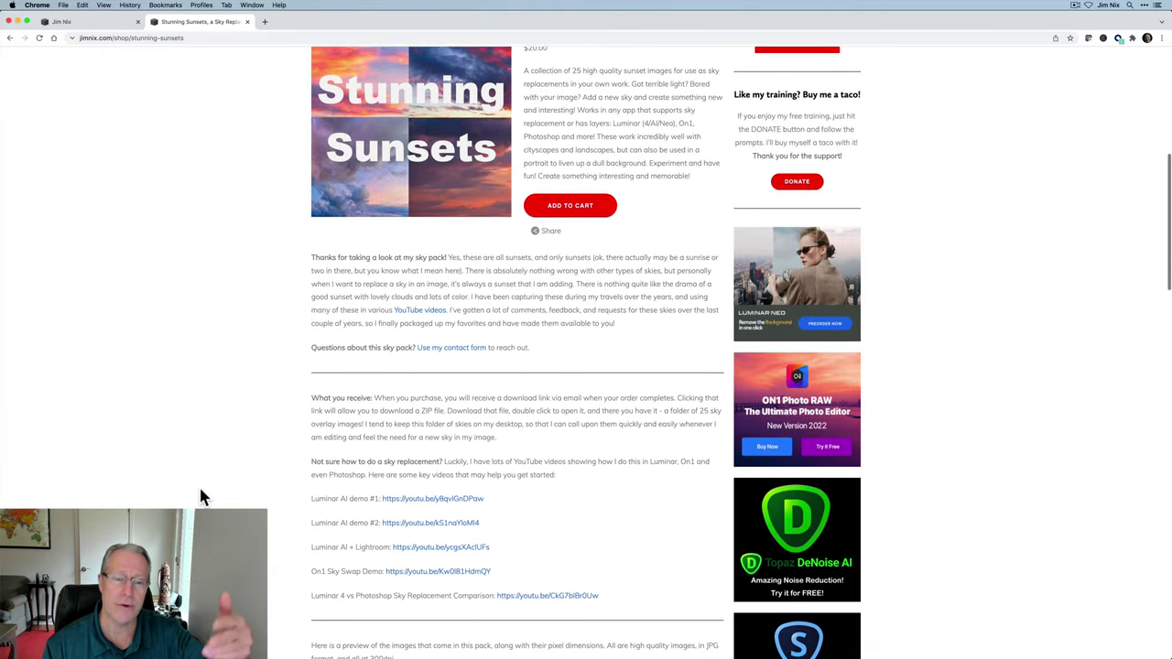
scroll(201, 492, down, 3)
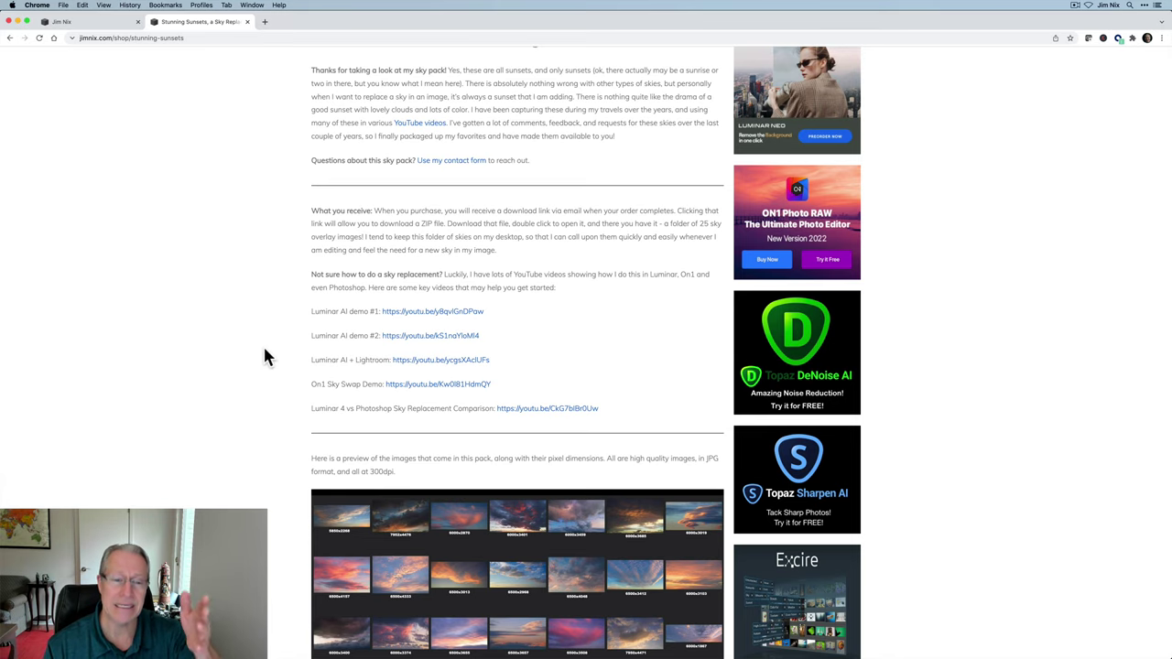
scroll(265, 356, down, 5)
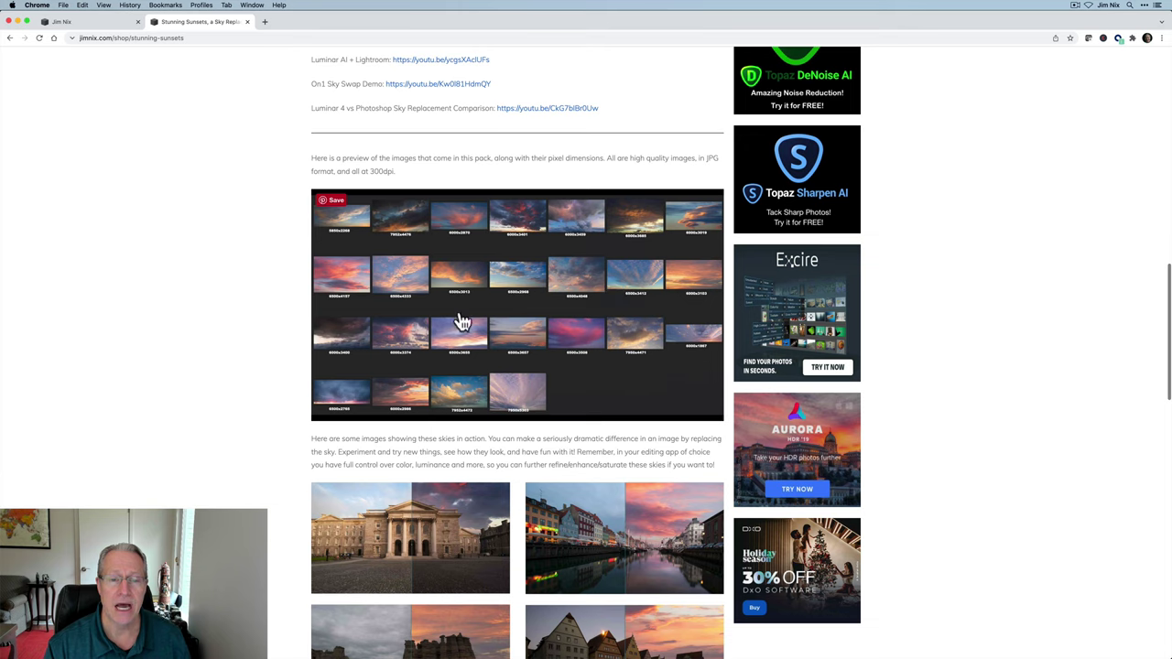
click(463, 291)
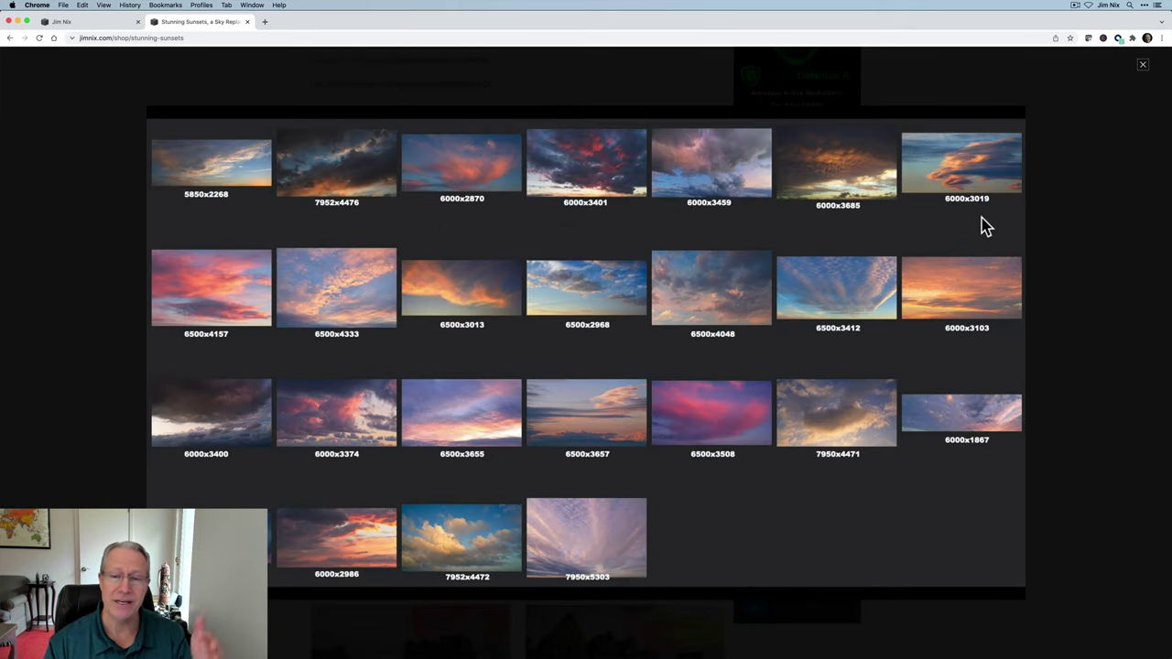
click(1145, 72)
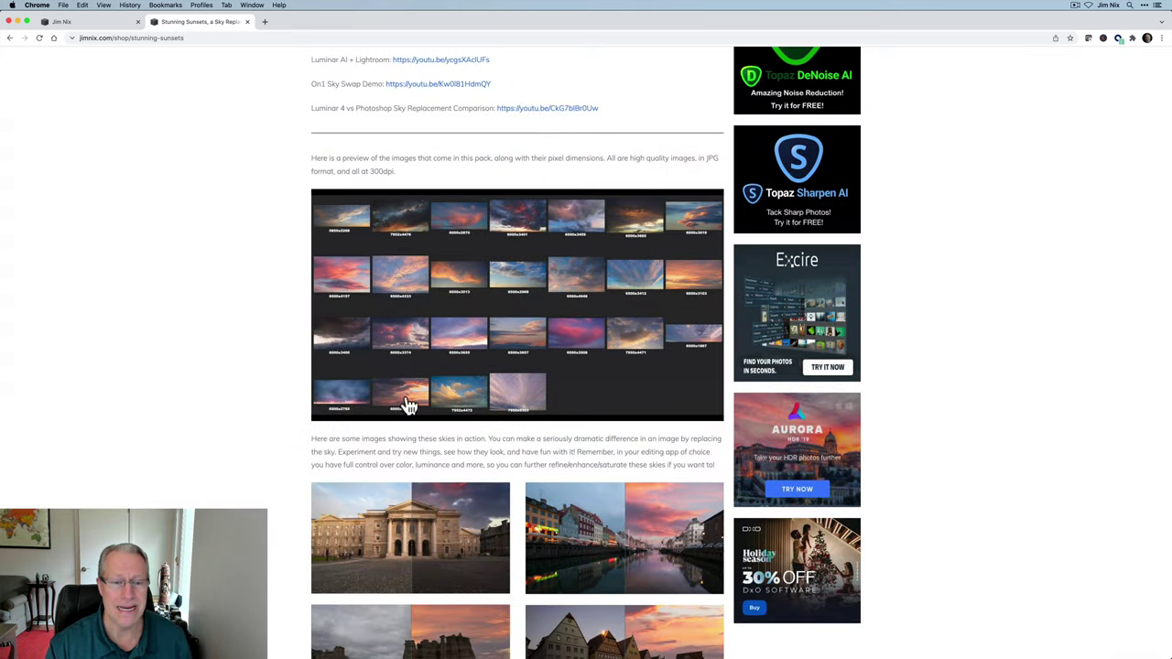
scroll(234, 509, down, 5)
scroll(235, 509, down, 3)
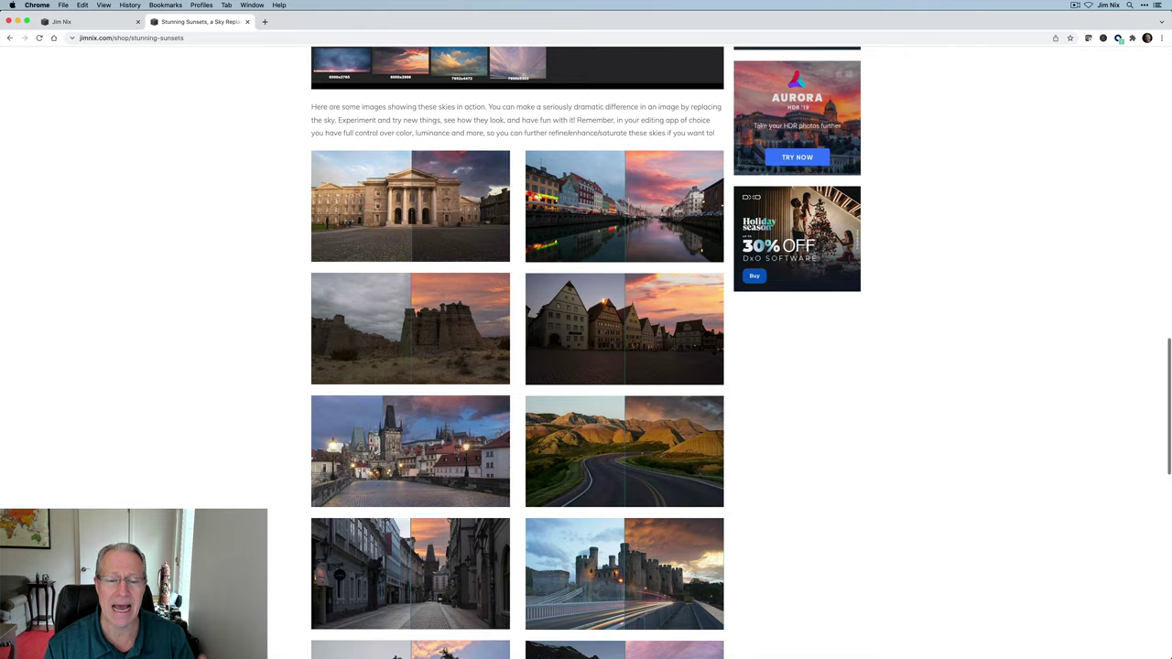
scroll(234, 509, down, 2)
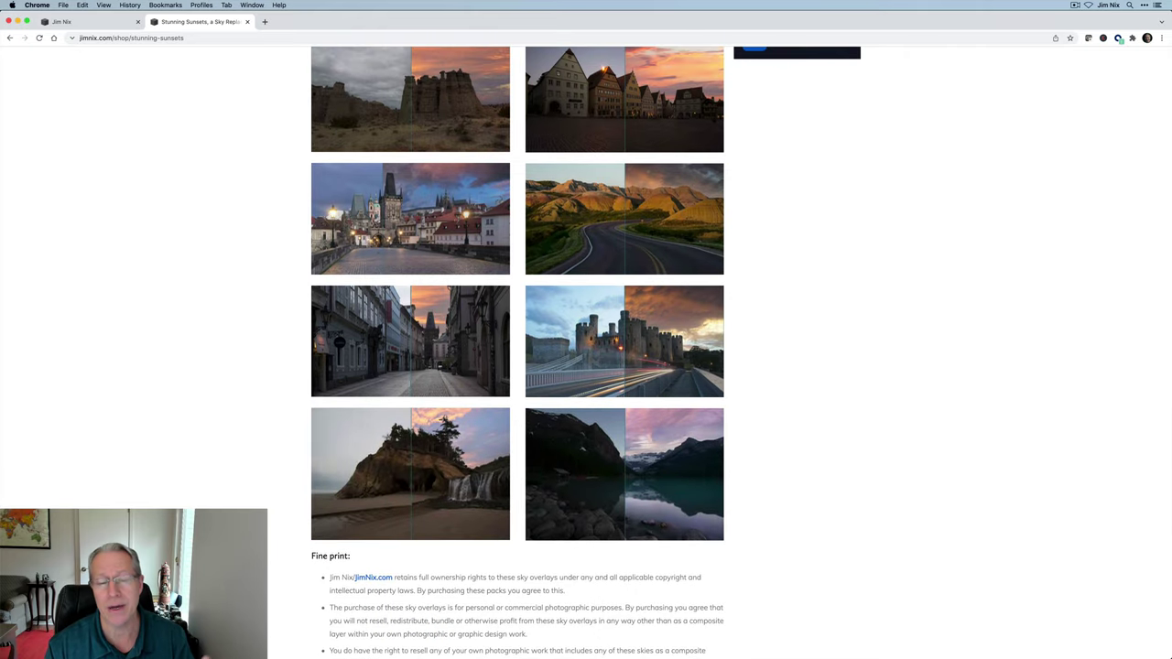
scroll(585, 353, down, 1)
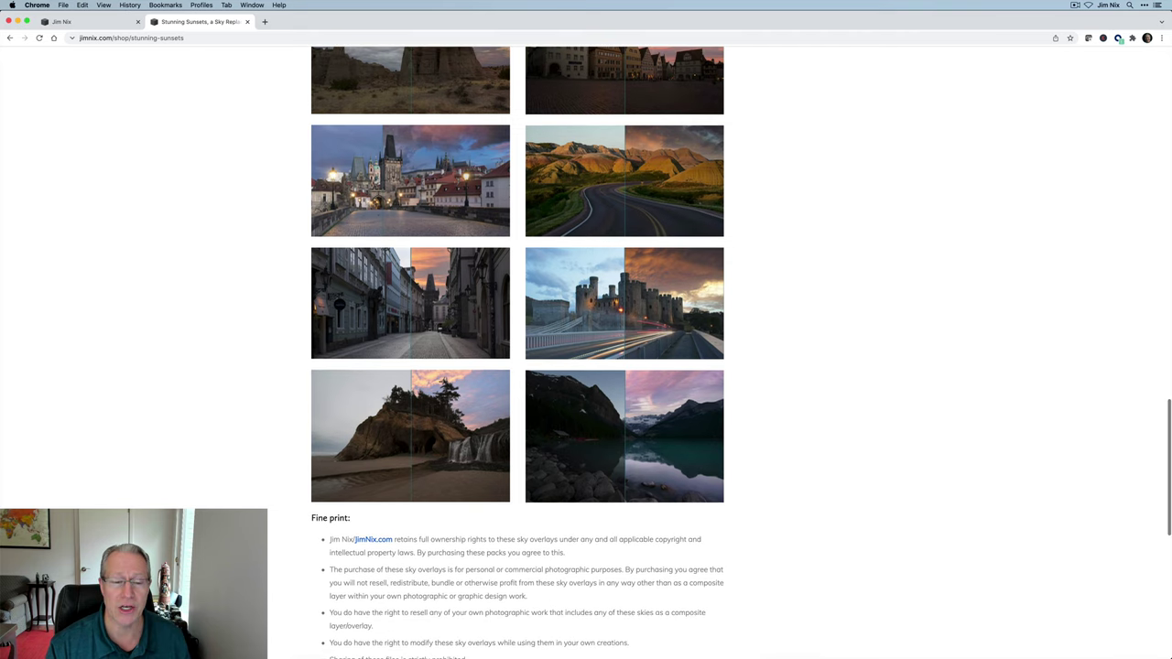
scroll(224, 142, up, 10)
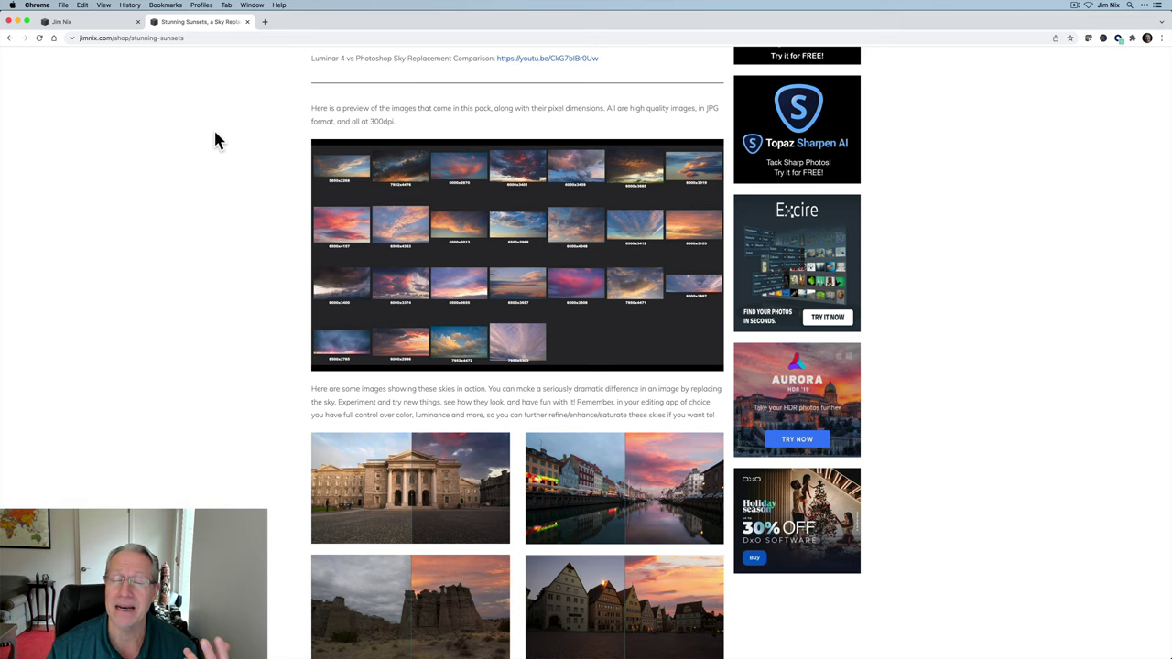
scroll(213, 139, up, 5)
Step: Close the product tab and open the jimnix.com Newsletter page from the homepage
click(249, 26)
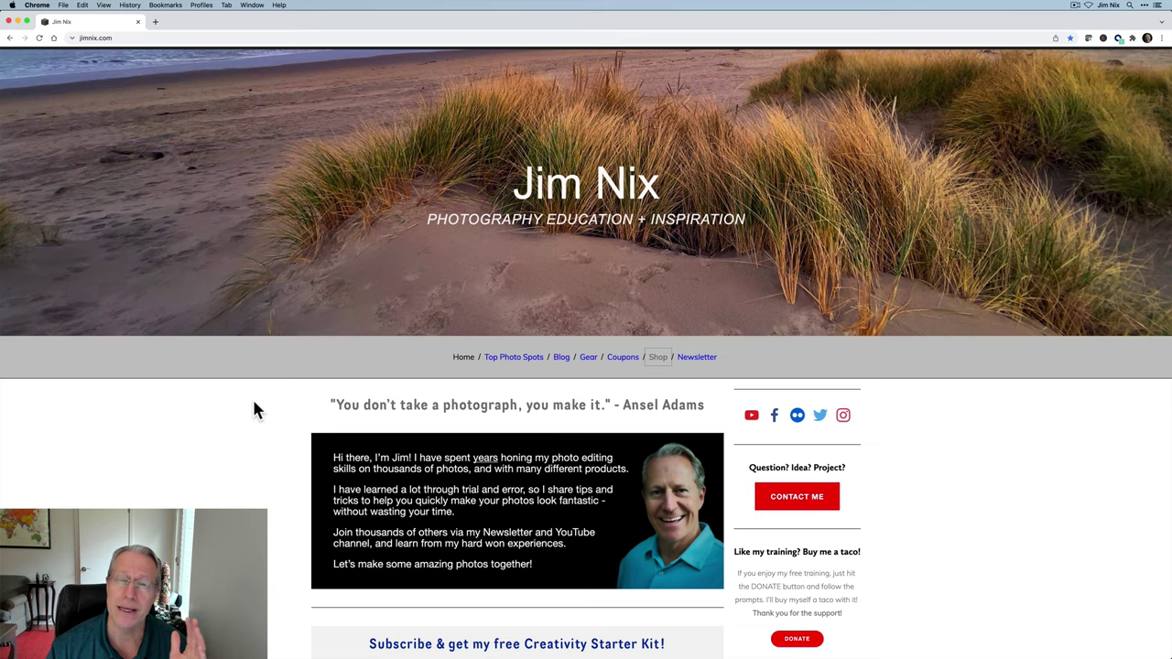
scroll(253, 408, down, 2)
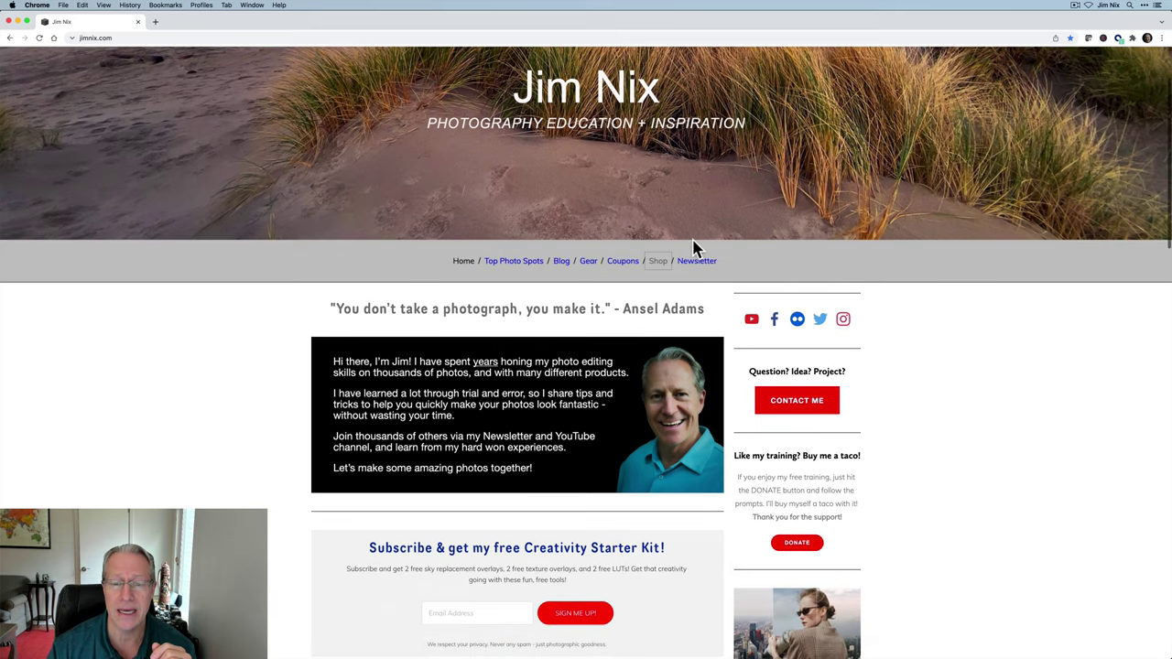
click(694, 261)
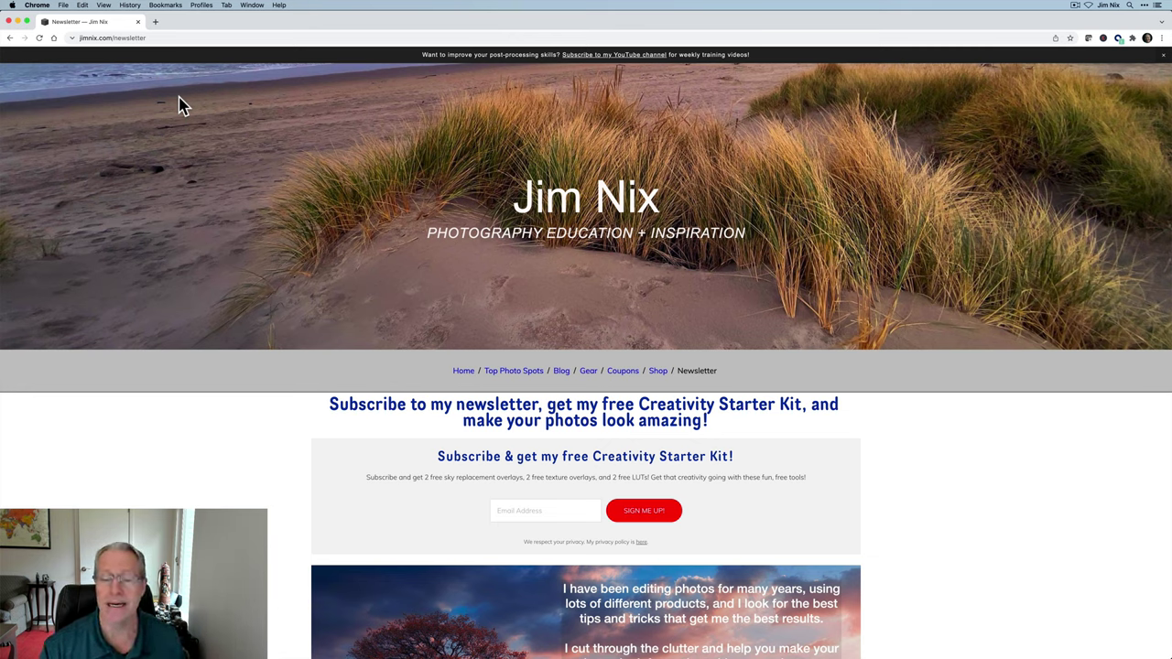
Step: Close the Newsletter tab, return to Preview and advance to page 3's sunset sky thumbnails
click(138, 21)
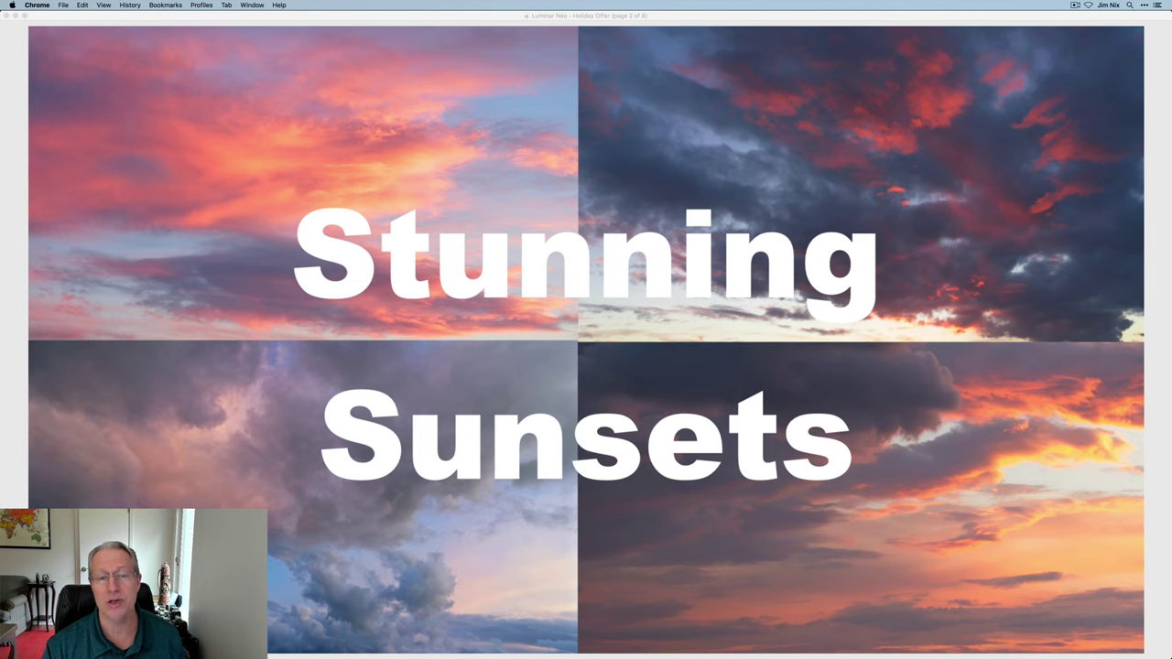
click(493, 298)
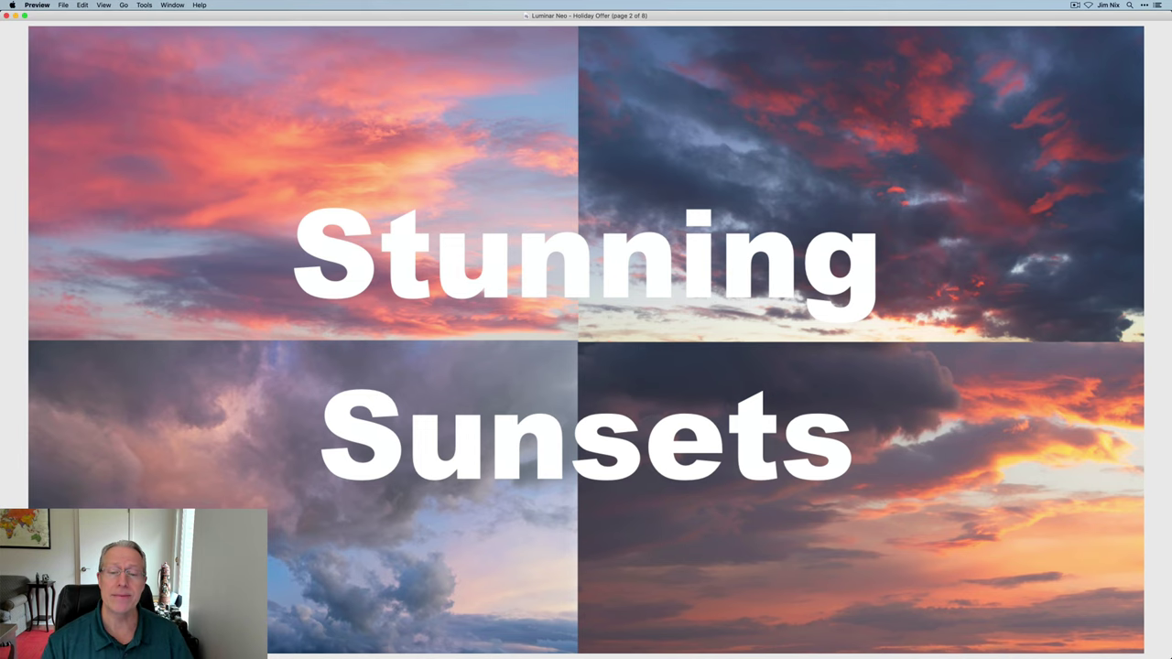
key(Down)
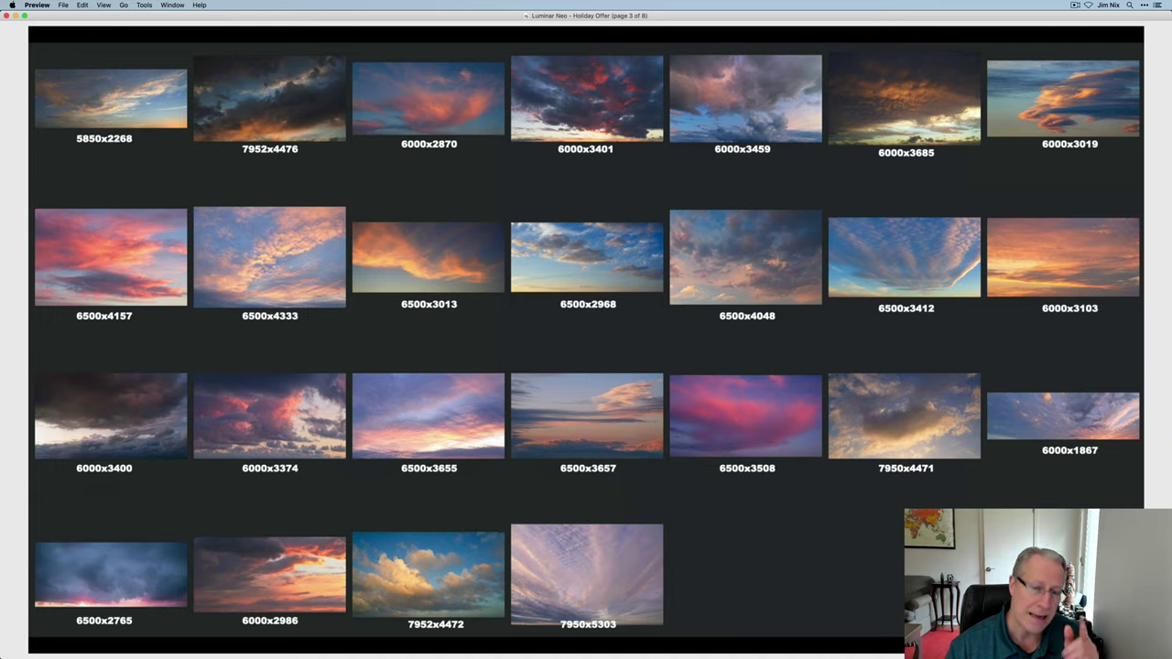
Step: Advance to page 4, the group photo of five people giving thumbs up
key(Right)
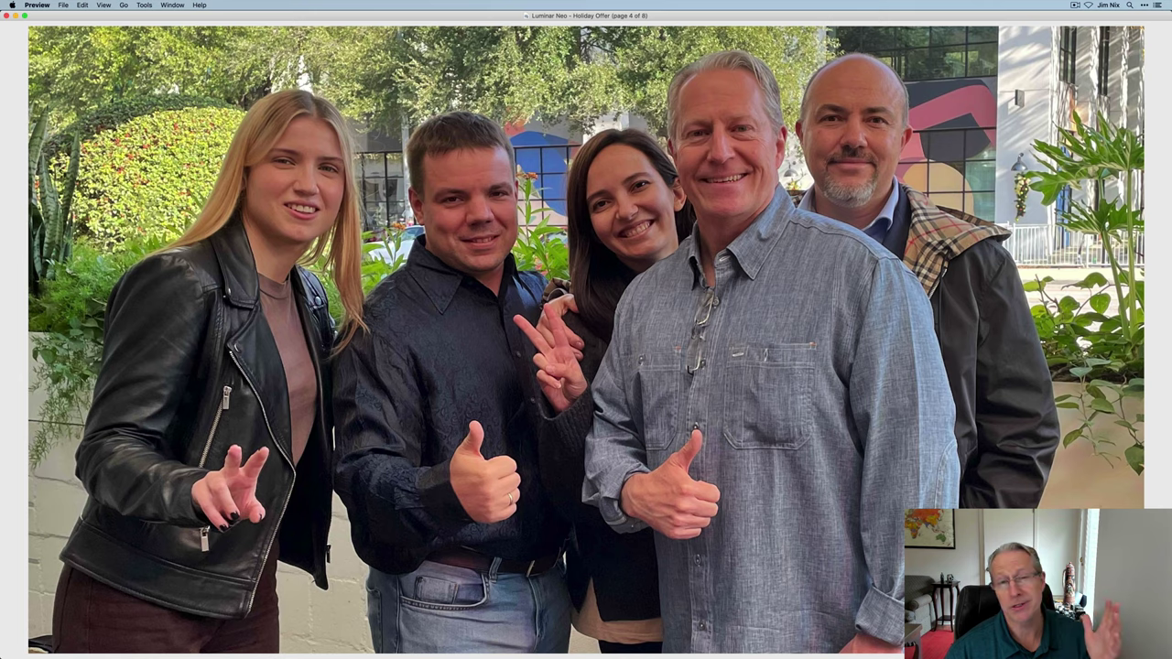
Step: Advance to page 5, the photo of a smiling couple in a dim bar
key(Down)
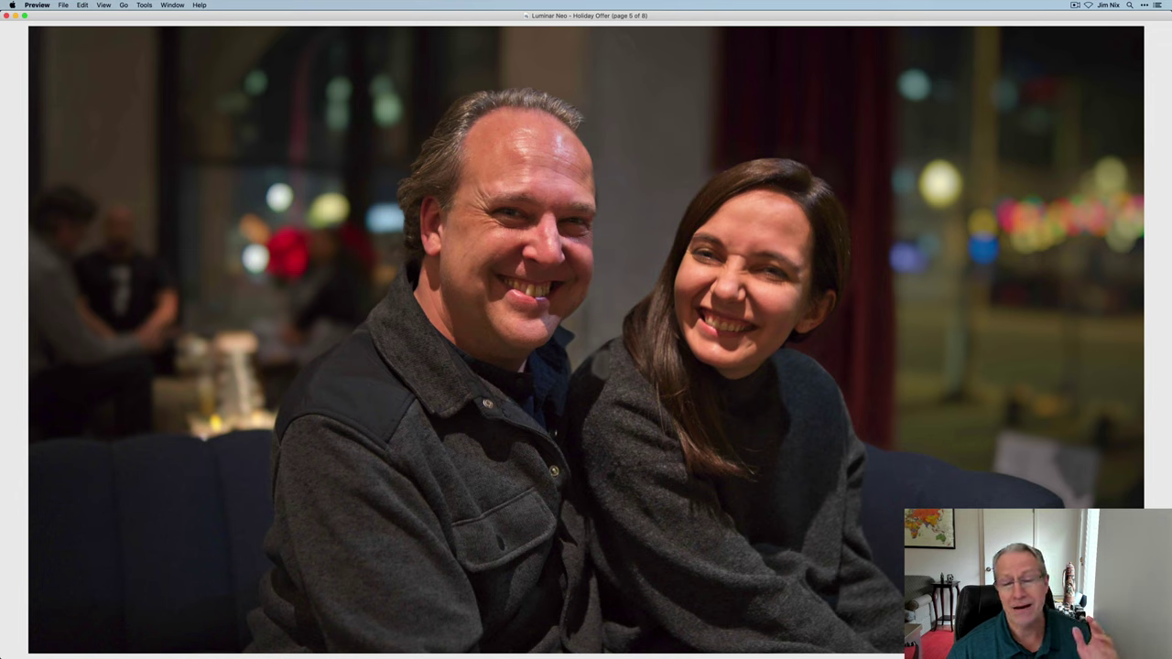
Step: Advance to page 6, the Holiday Pricing Offer slide with Luminar bundle prices
key(Down)
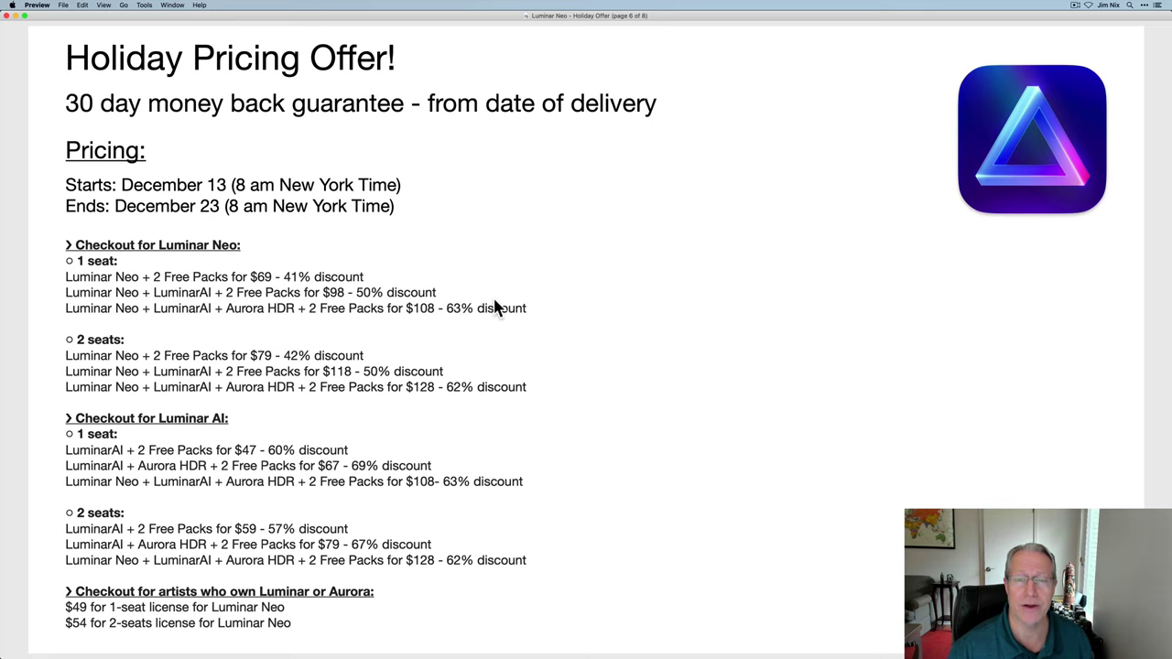
Step: Step through the What is Neo? and feature-list slides to page 8, then switch toward Luminar Neo
key(Down)
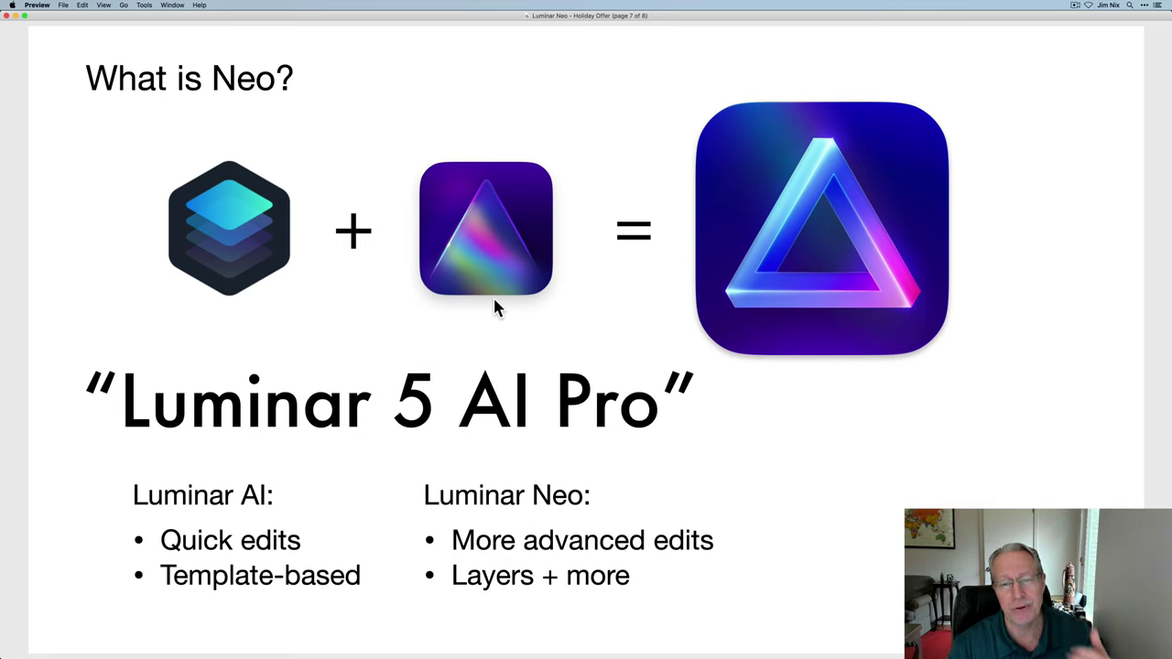
key(Down)
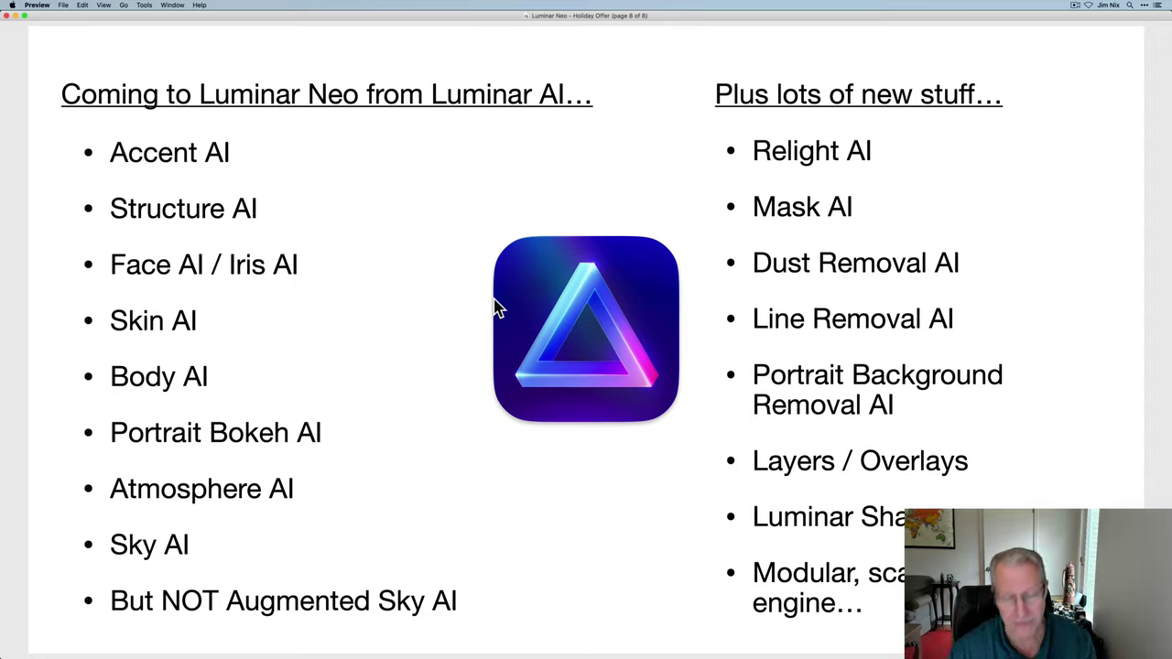
key(super+Tab)
Step: In Relight AI set Brightness Near 100, Depth 100, Brightness Far 51, Warmth Near -16, Warmth Far -42
key(Tab)
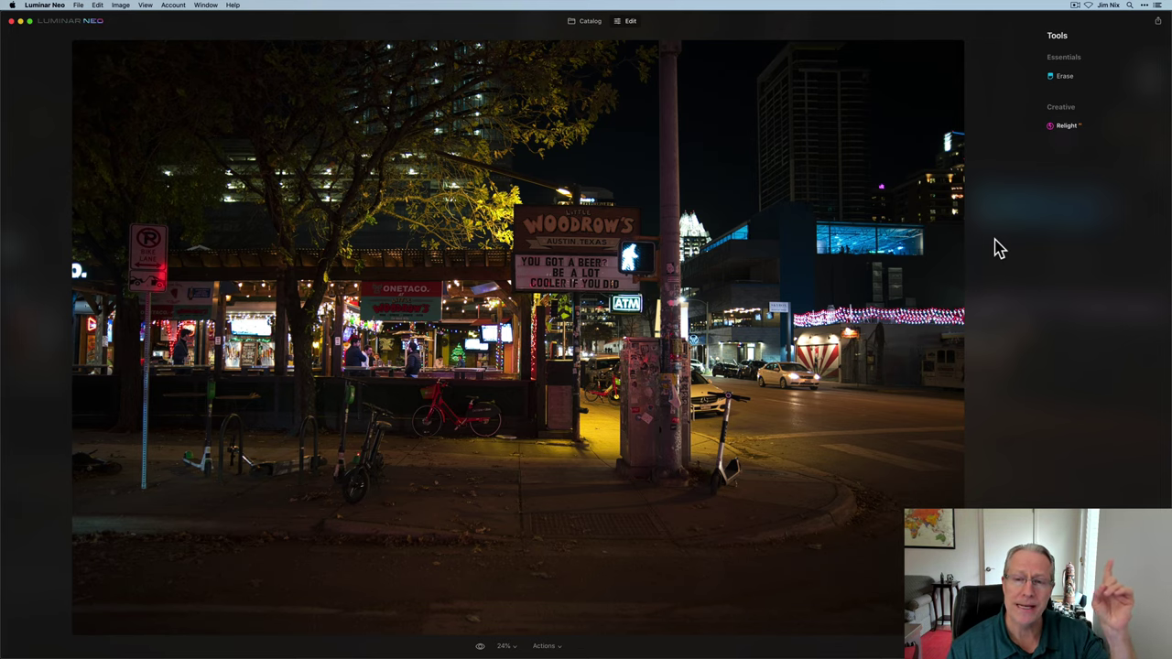
click(1071, 128)
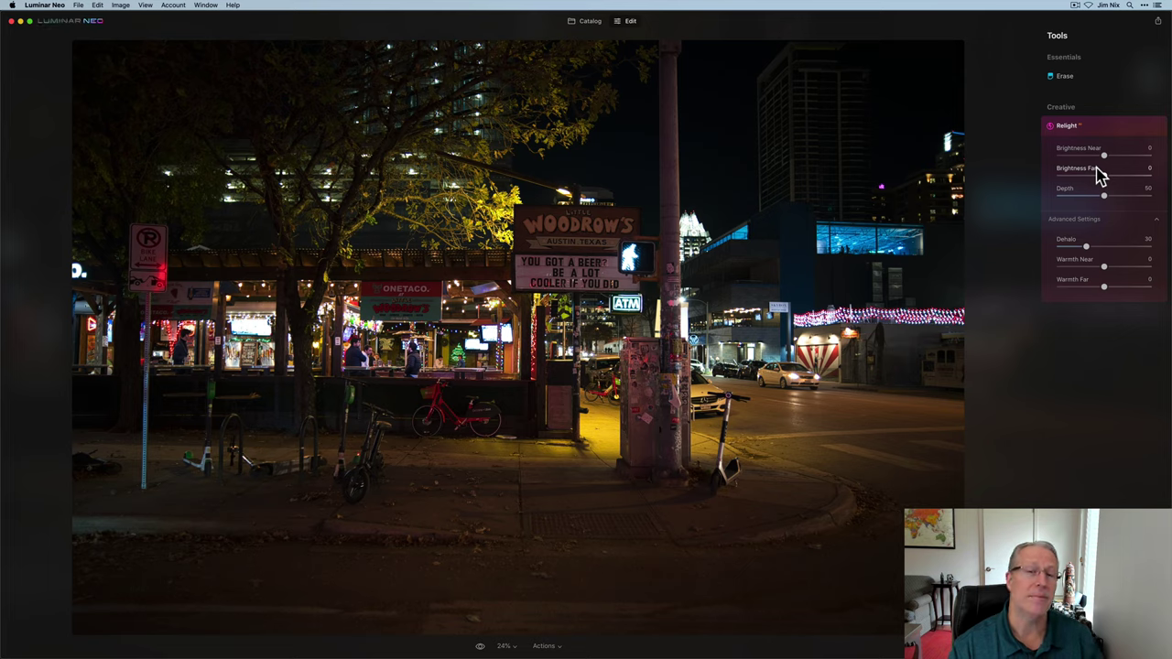
drag(1104, 155, 1151, 157)
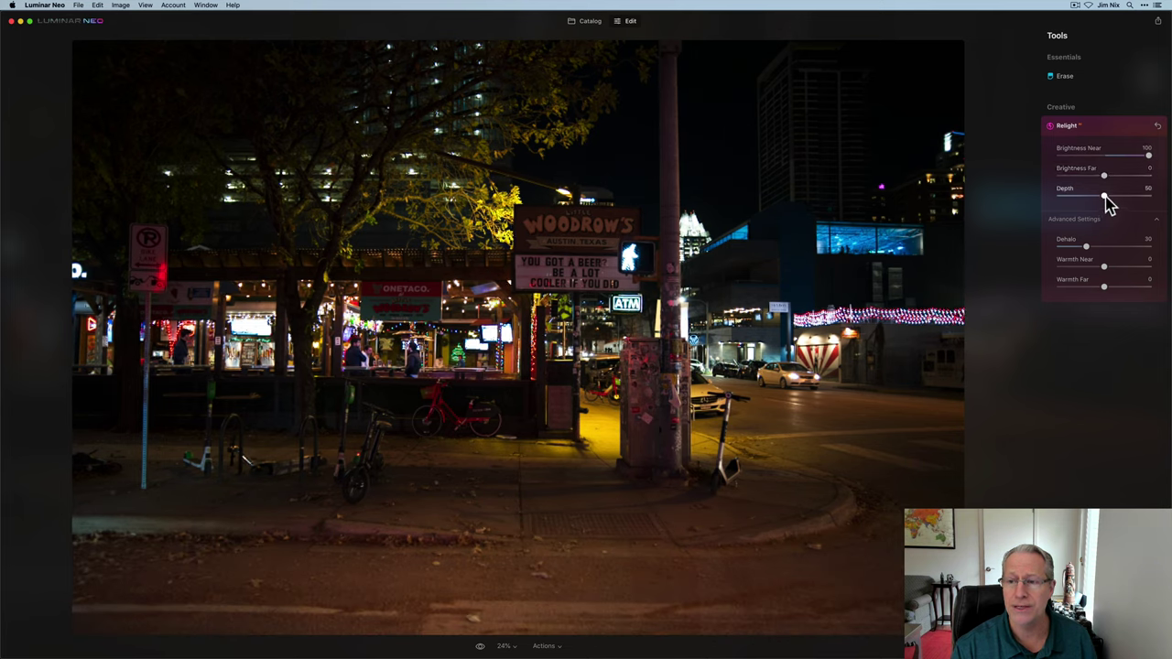
drag(1104, 197, 1133, 202)
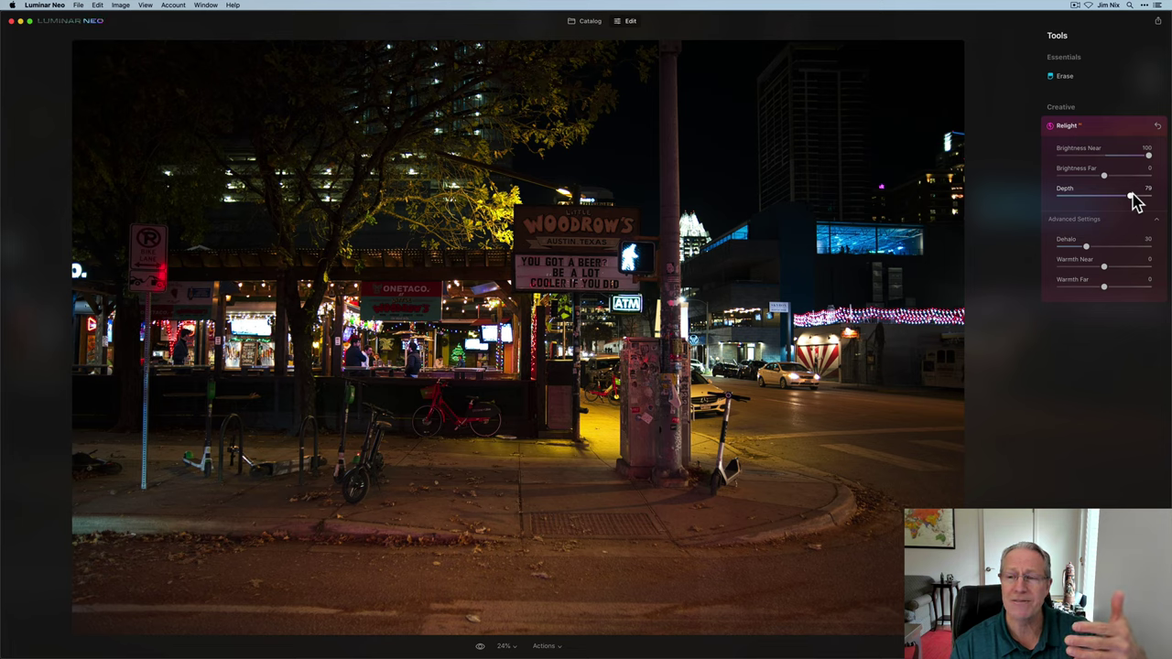
mouse_move(1133, 196)
mouse_down()
mouse_move(1144, 195)
mouse_move(1116, 179)
mouse_move(1130, 183)
mouse_up()
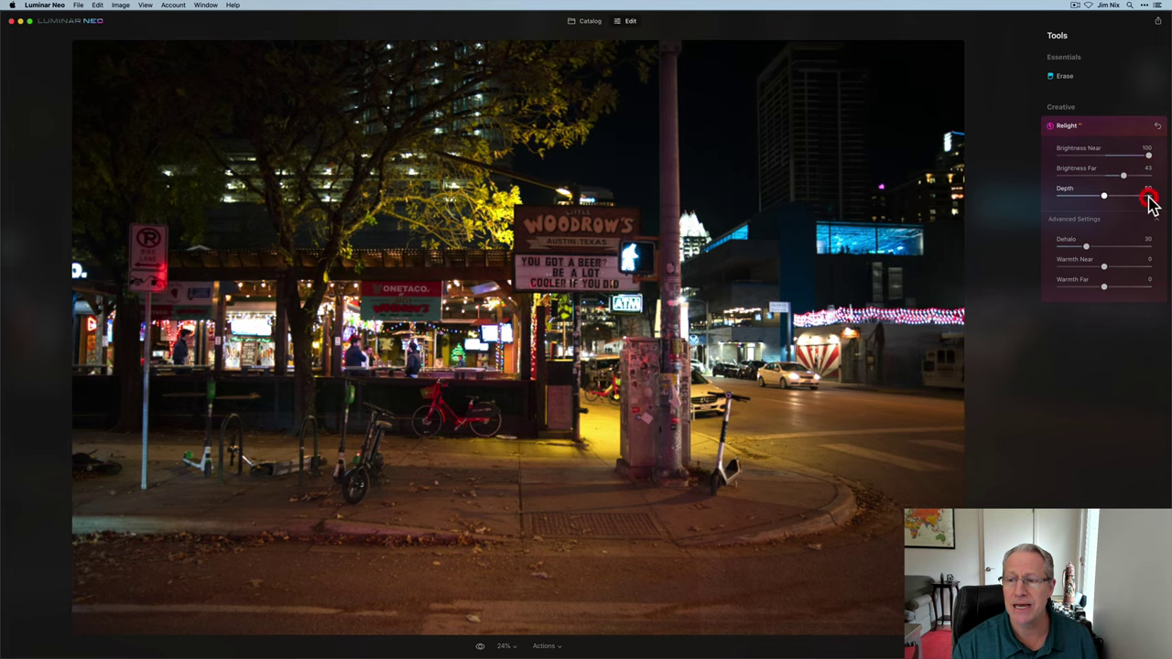
double_click(1148, 198)
click(1148, 198)
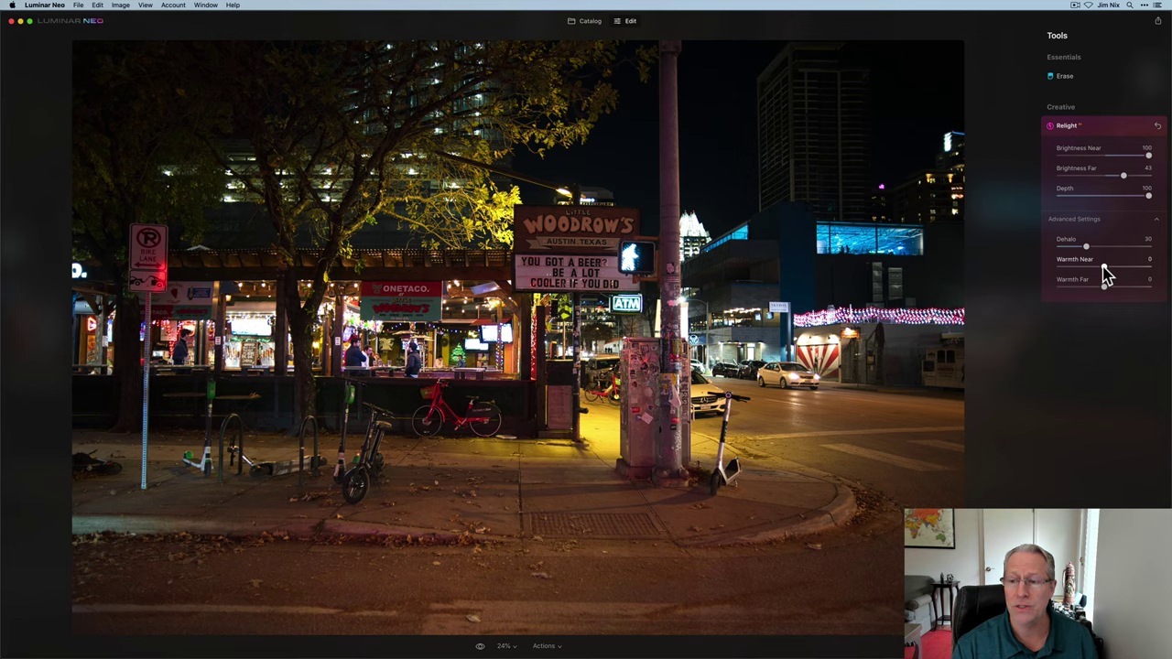
drag(1102, 266, 1066, 287)
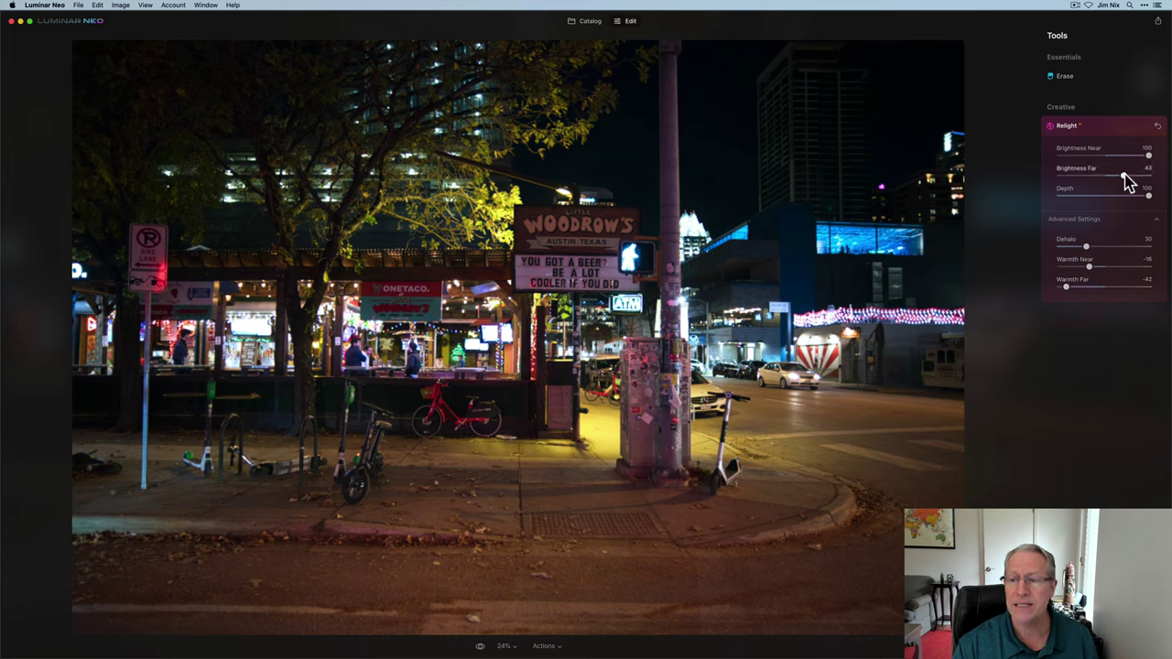
drag(1126, 176, 1127, 175)
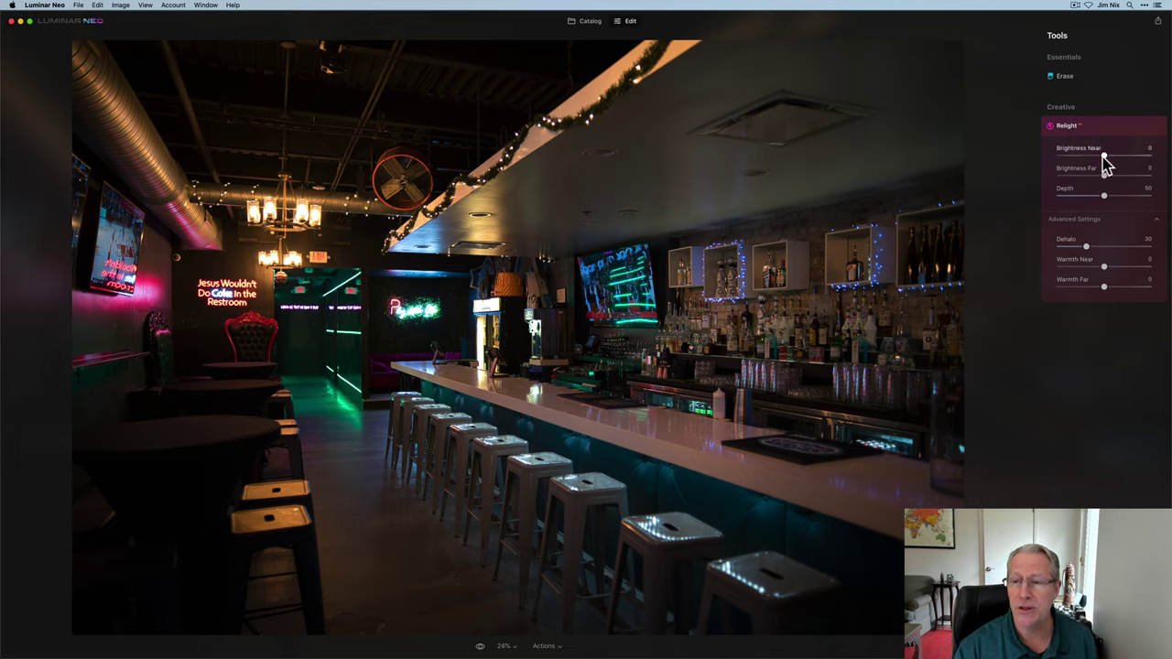
Step: On the bar photo set Relight Brightness Near 100, Depth 100, Warmth Near -5, then compare before/after
drag(1105, 156, 1152, 156)
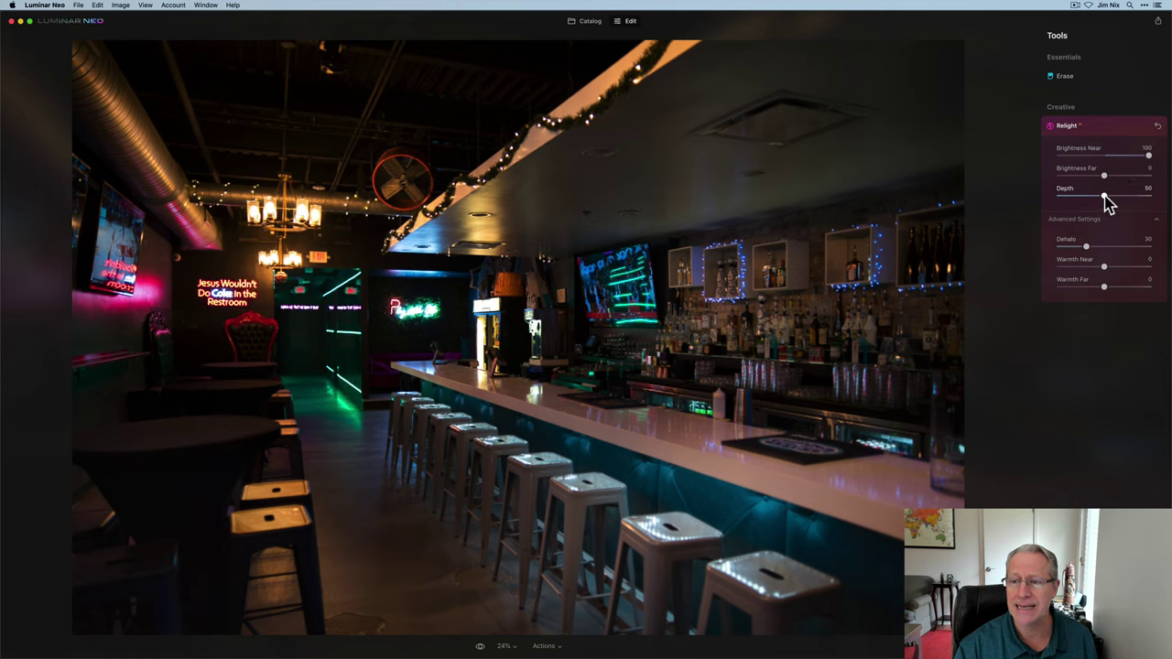
drag(1104, 196, 1128, 177)
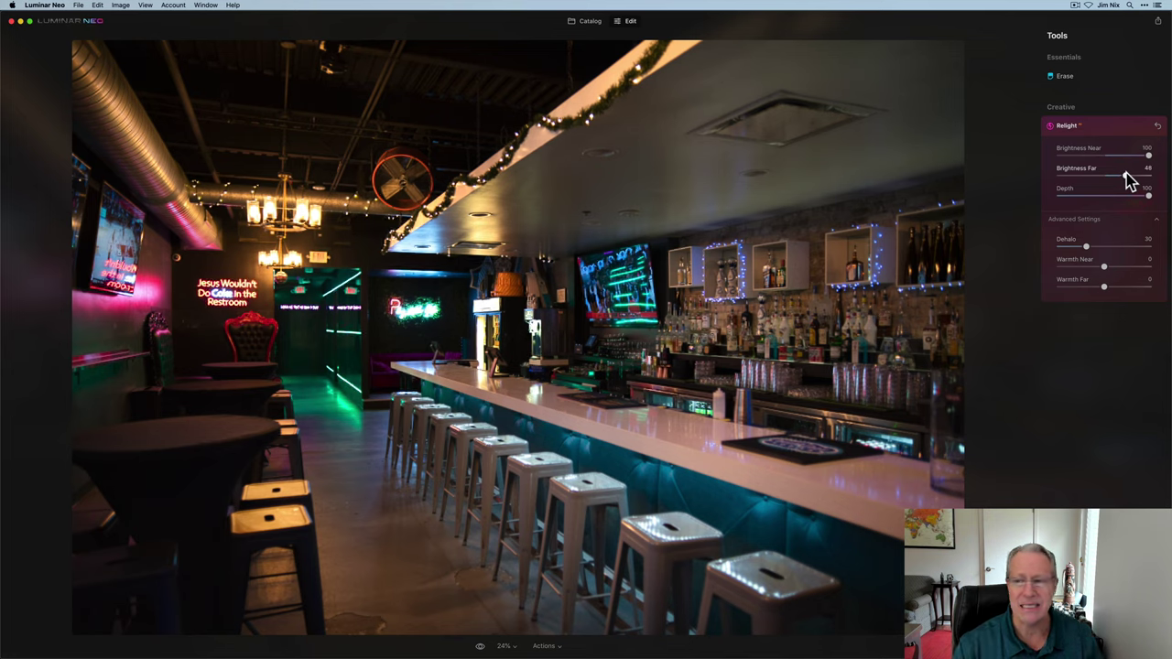
click(1103, 265)
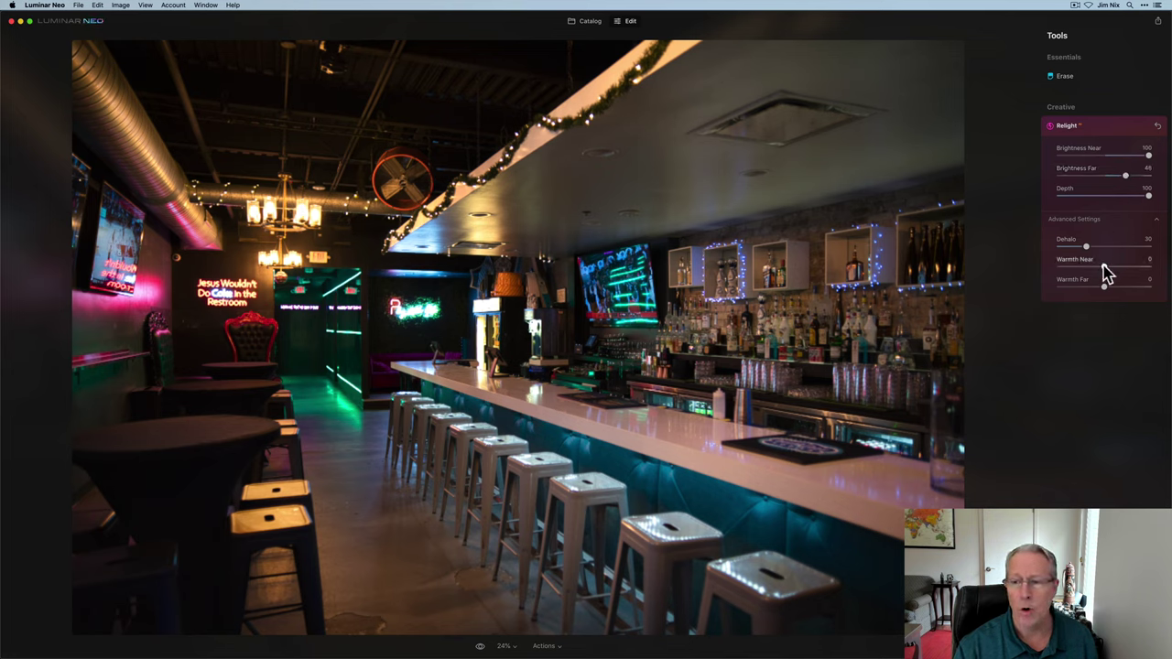
drag(1103, 266, 1072, 288)
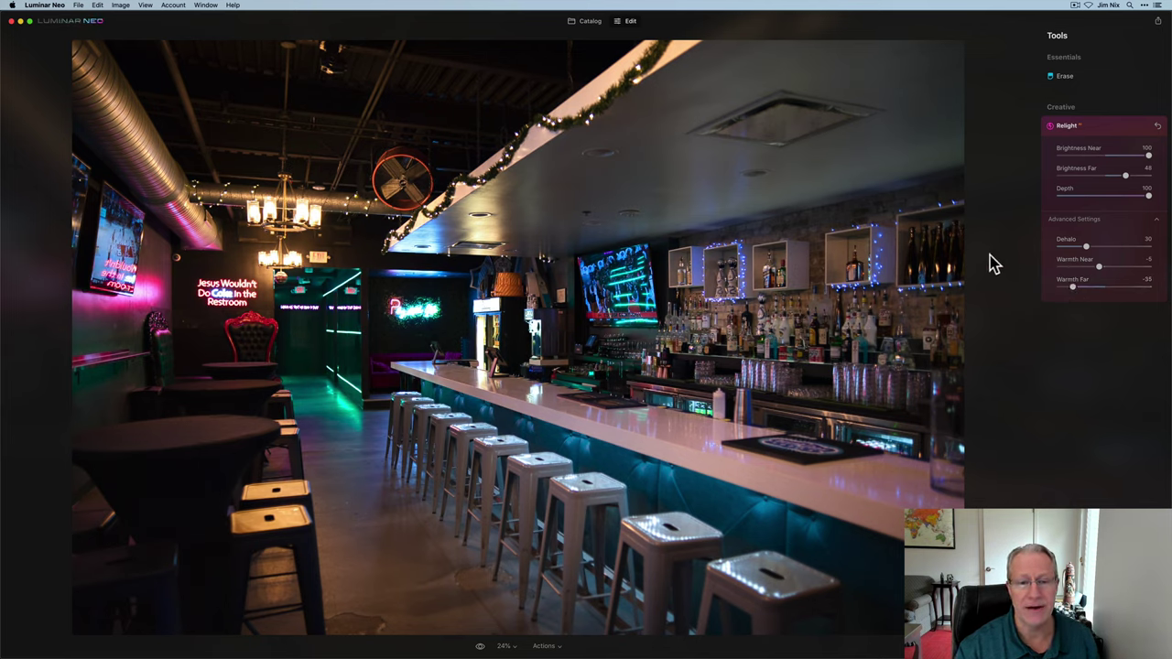
key(backslash)
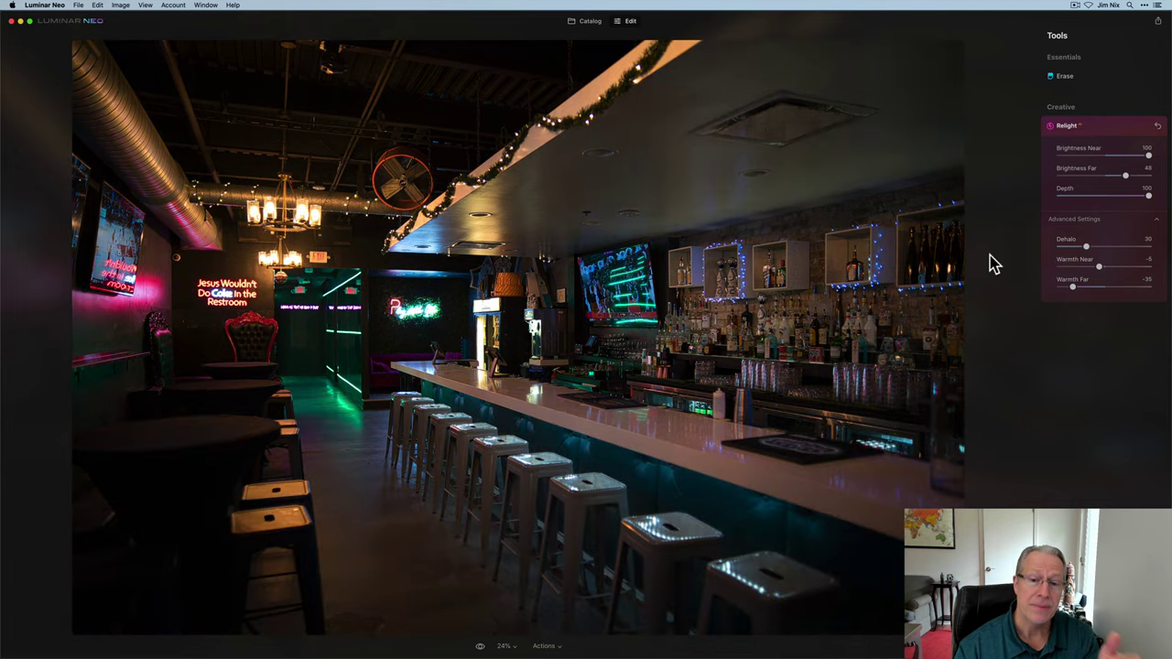
key(backslash)
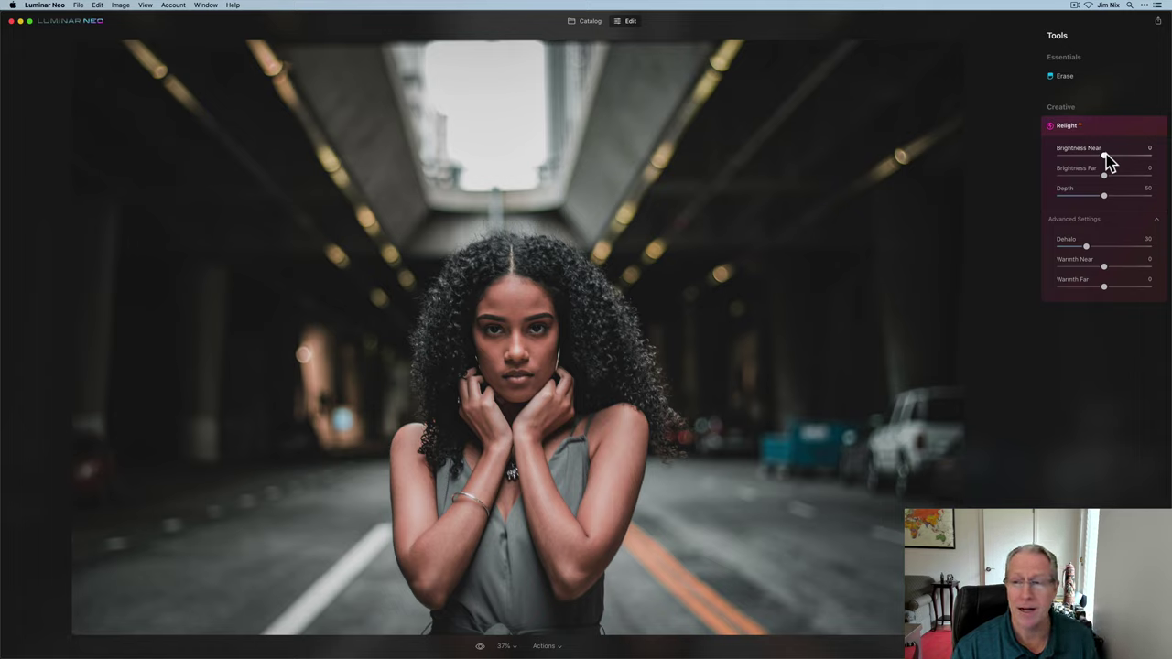
Step: Set Relight AI Brightness Near 33, Far -31, Warmth Near 5, Far -16, Depth 76
drag(1108, 160, 1122, 161)
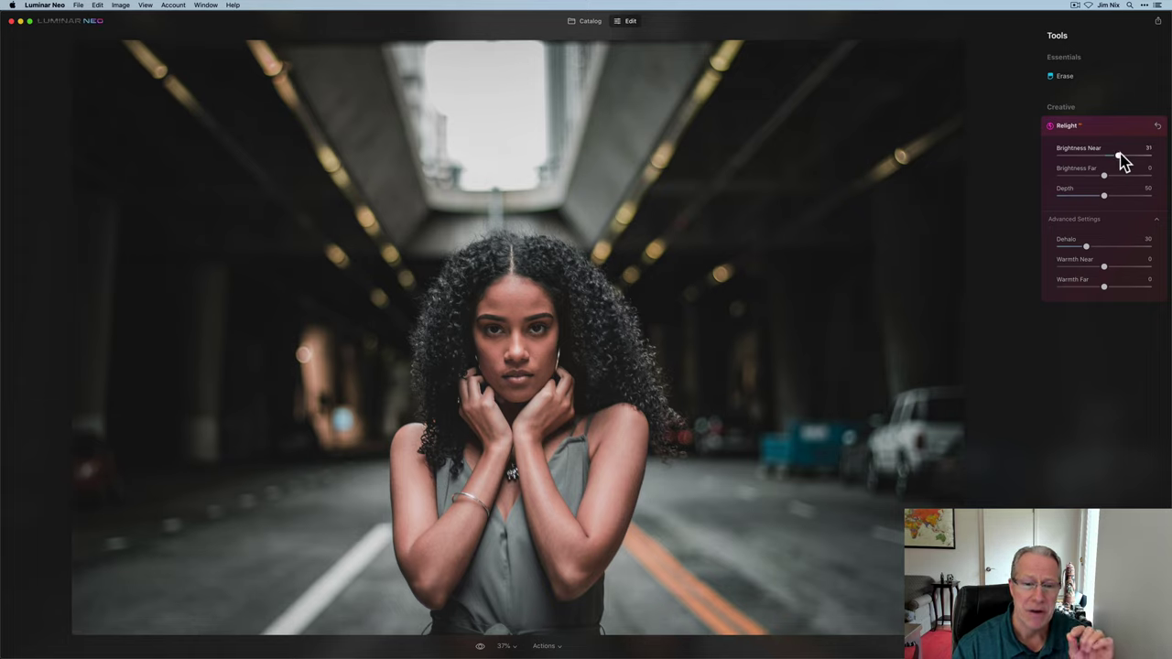
drag(1122, 161, 1124, 161)
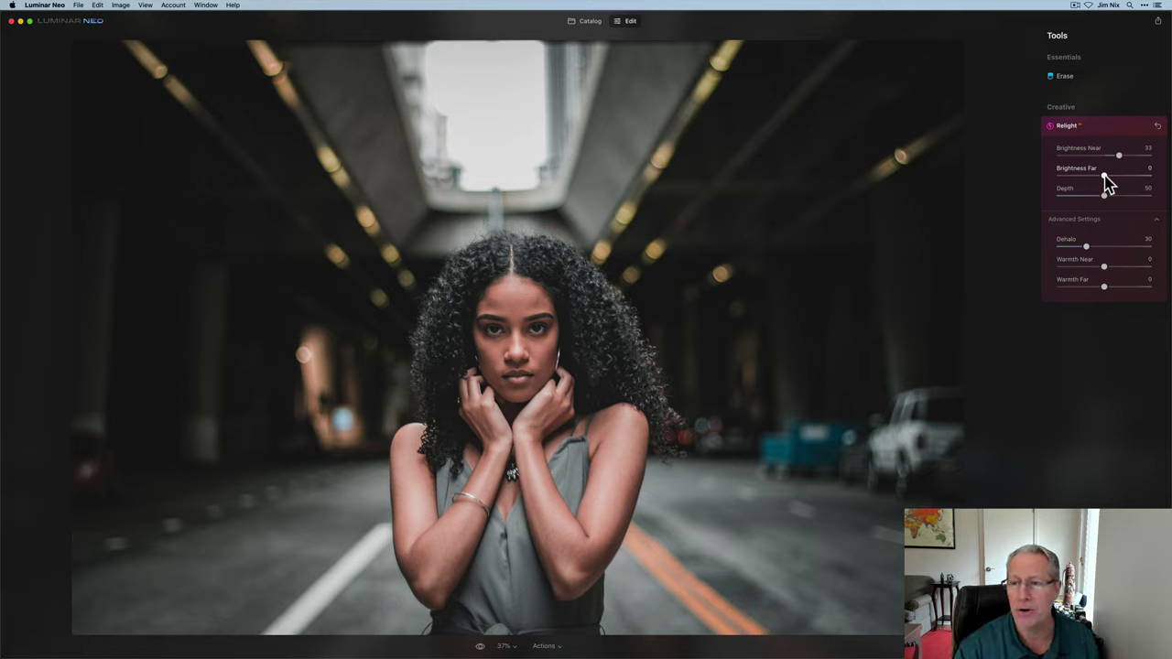
drag(1104, 180, 1089, 178)
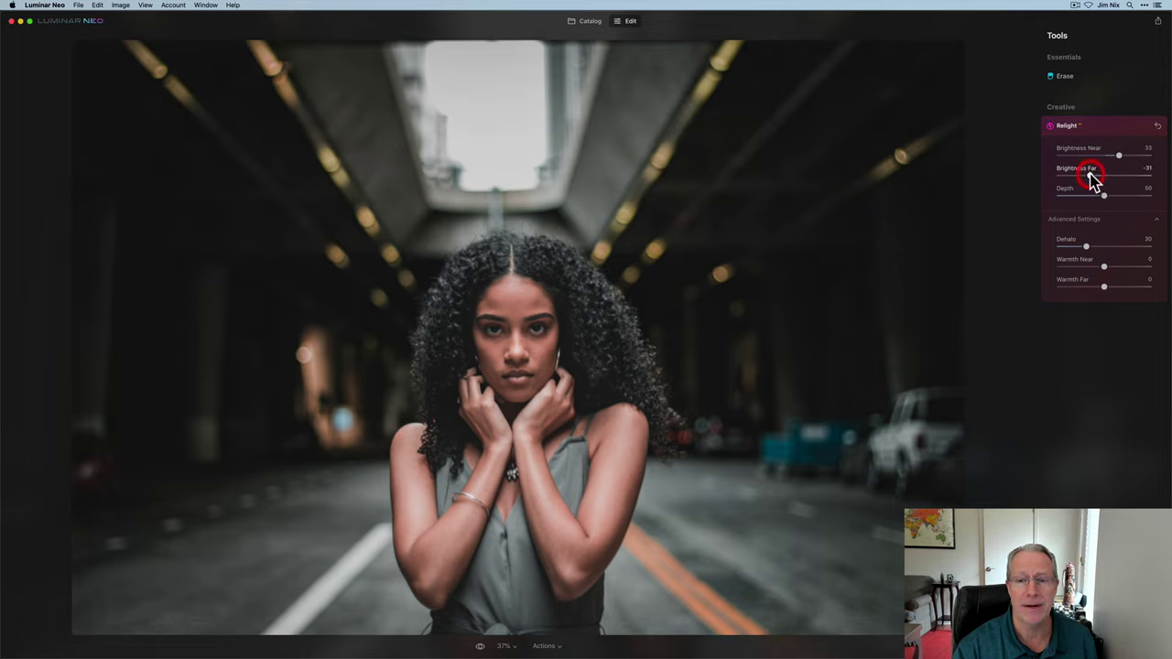
click(1107, 266)
drag(1103, 289, 1088, 290)
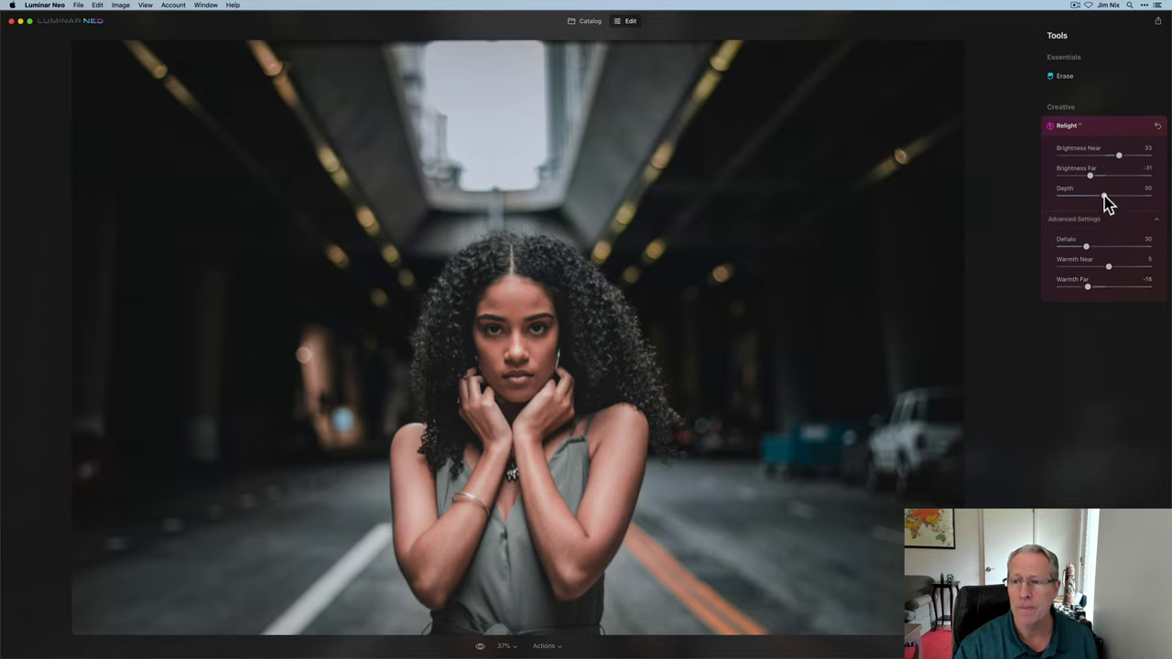
drag(1113, 195, 1128, 196)
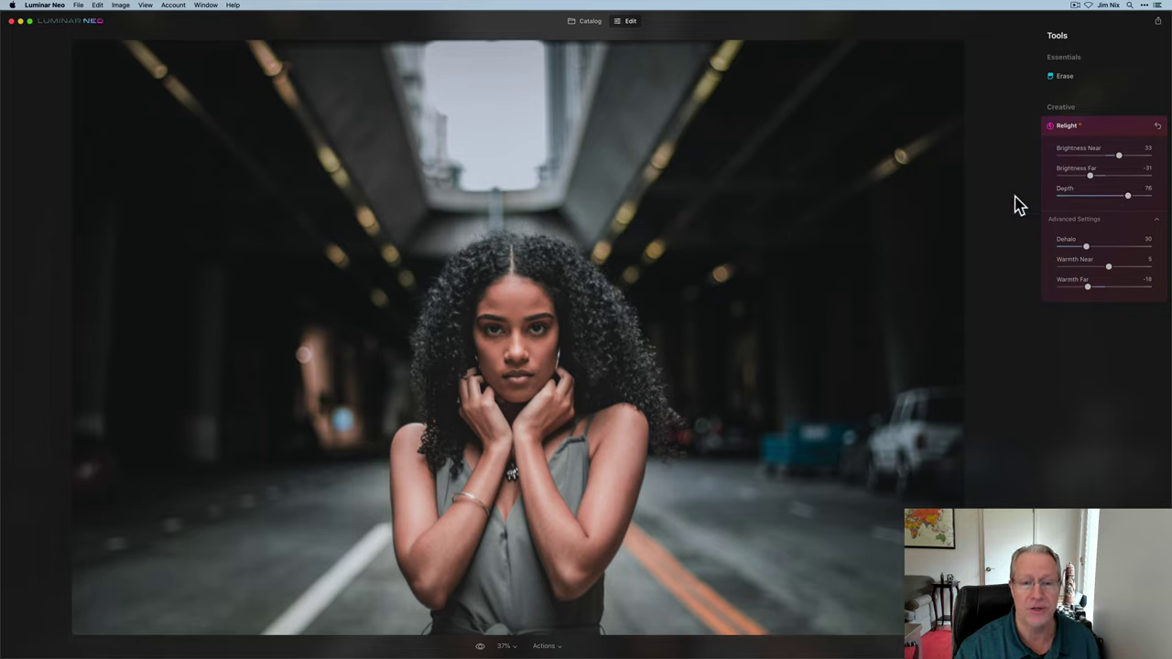